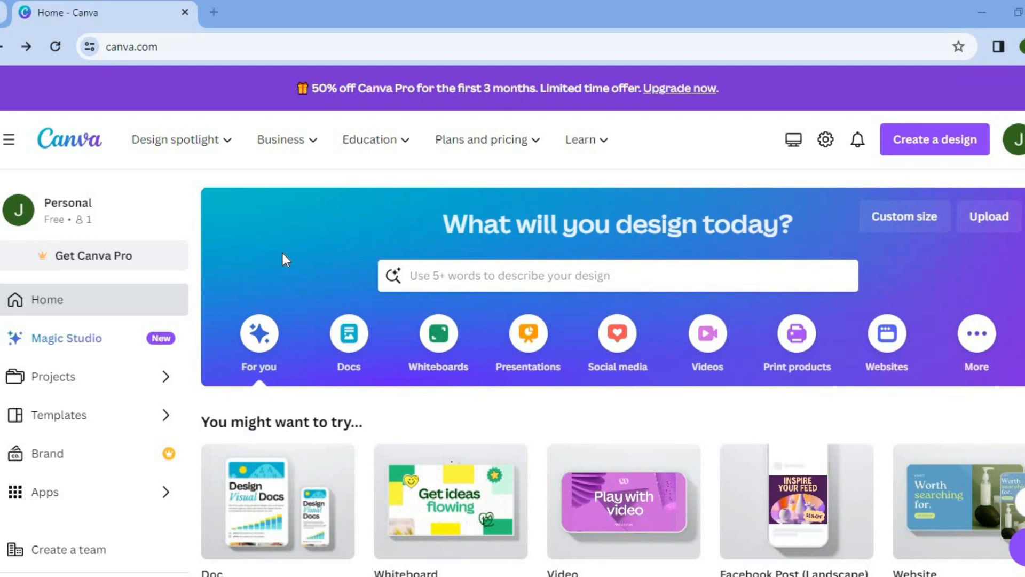
- Search Canva templates for 'christening' by pasting the word into the home search bar
{"action": "left_click", "coordinate": [439, 276]}
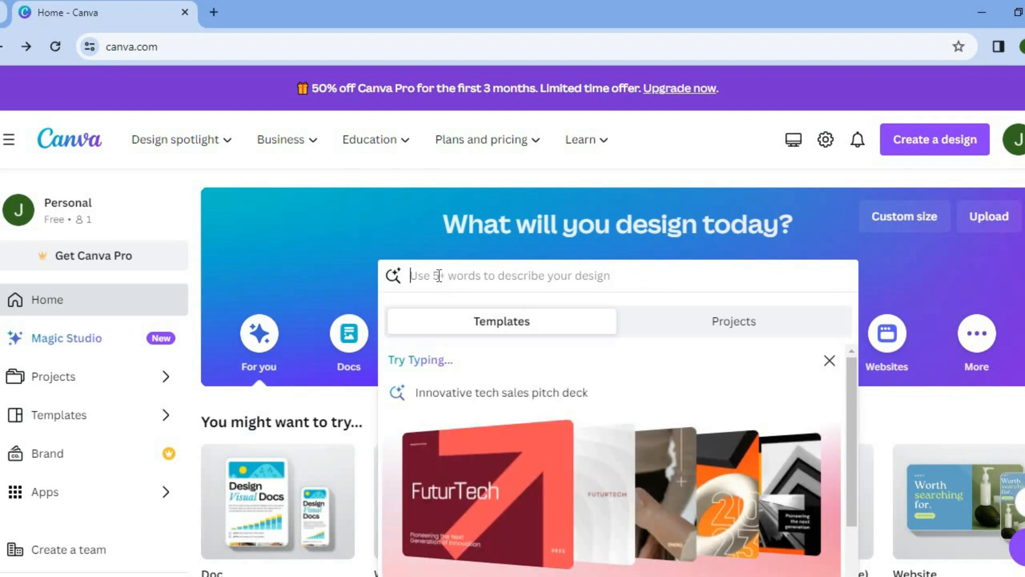
{"action": "right_click", "coordinate": [439, 276]}
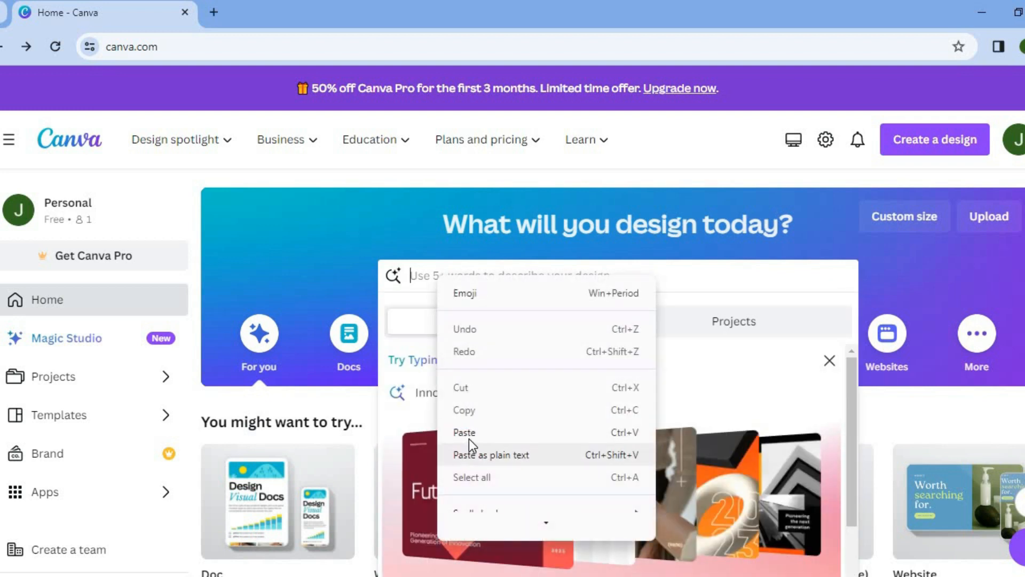
{"action": "left_click", "coordinate": [465, 432]}
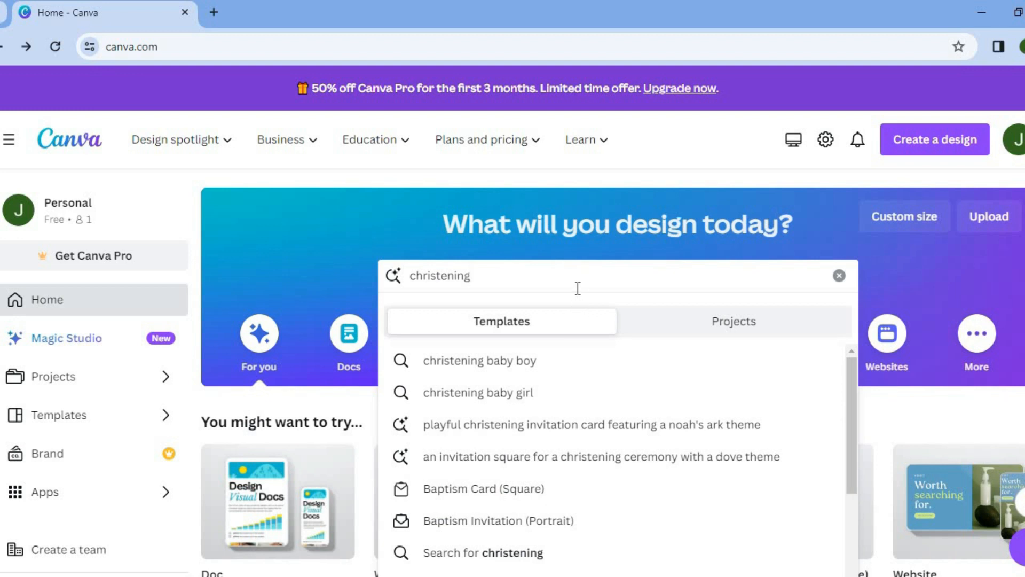
{"action": "key", "text": "Return"}
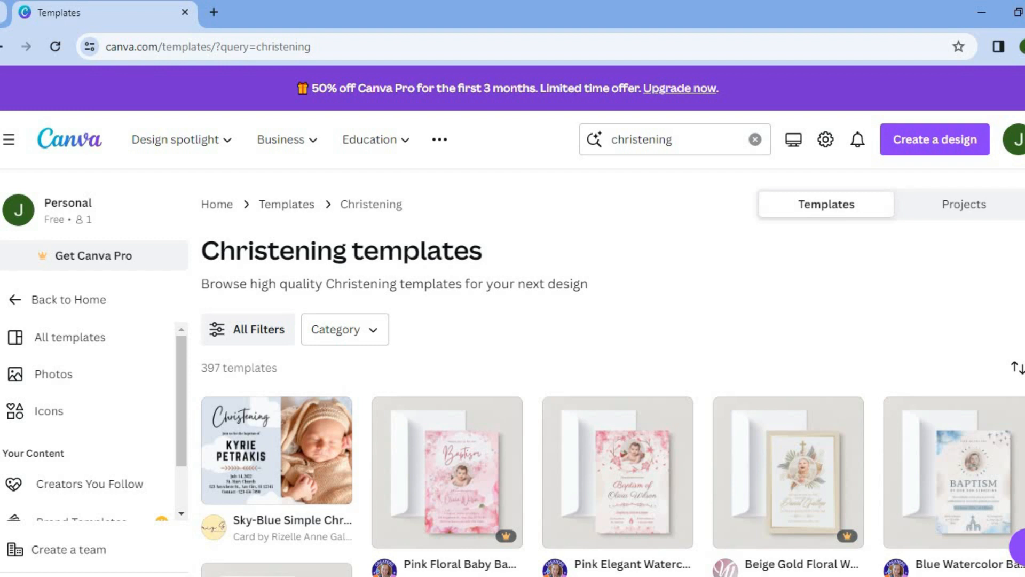
{"action": "scroll", "coordinate": [513, 378], "scroll_direction": "down", "scroll_amount": 2}
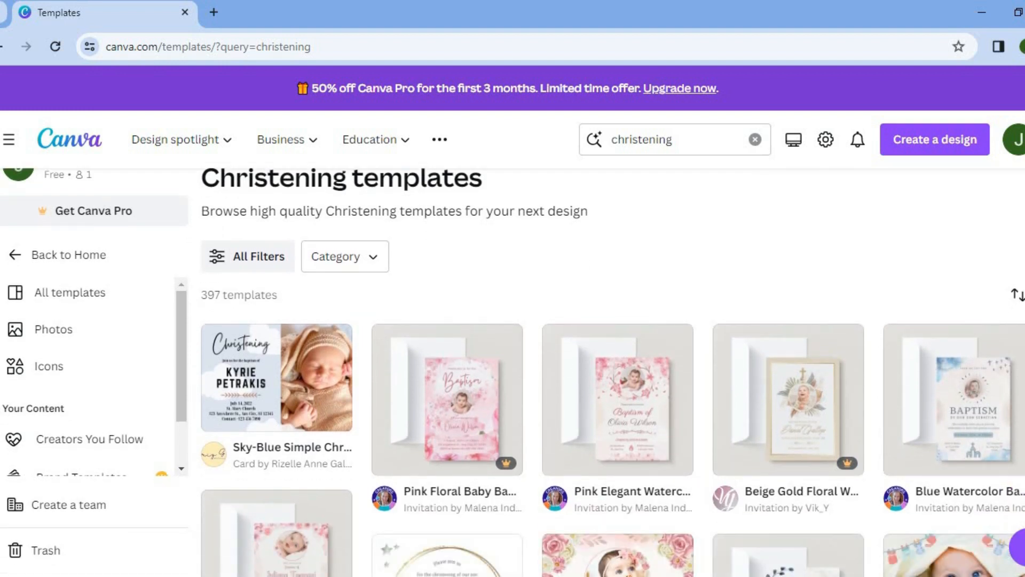
{"action": "scroll", "coordinate": [612, 371], "scroll_direction": "down", "scroll_amount": 1}
{"action": "scroll", "coordinate": [911, 174], "scroll_direction": "down", "scroll_amount": 2}
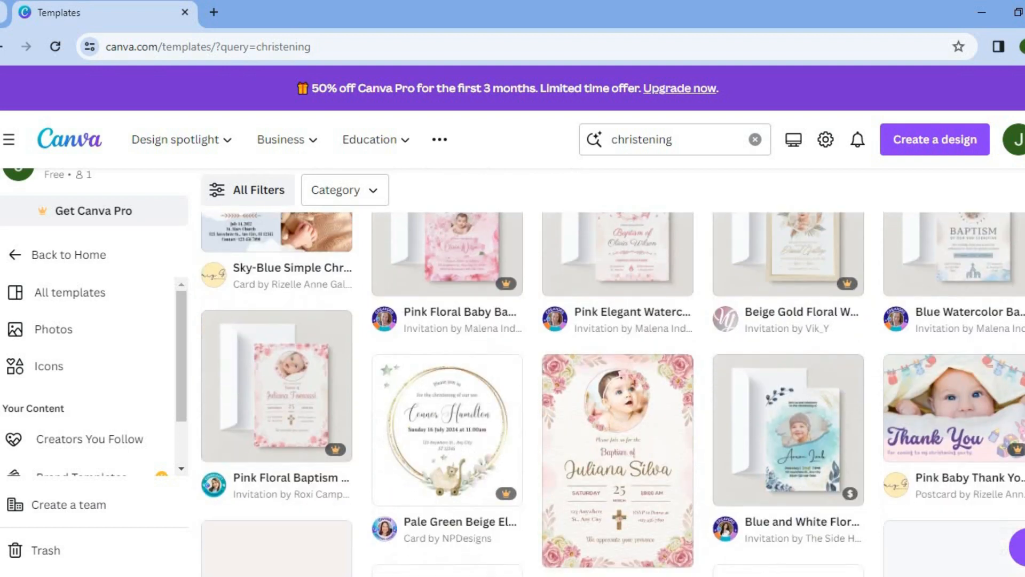
{"action": "scroll", "coordinate": [910, 173], "scroll_direction": "up", "scroll_amount": 1}
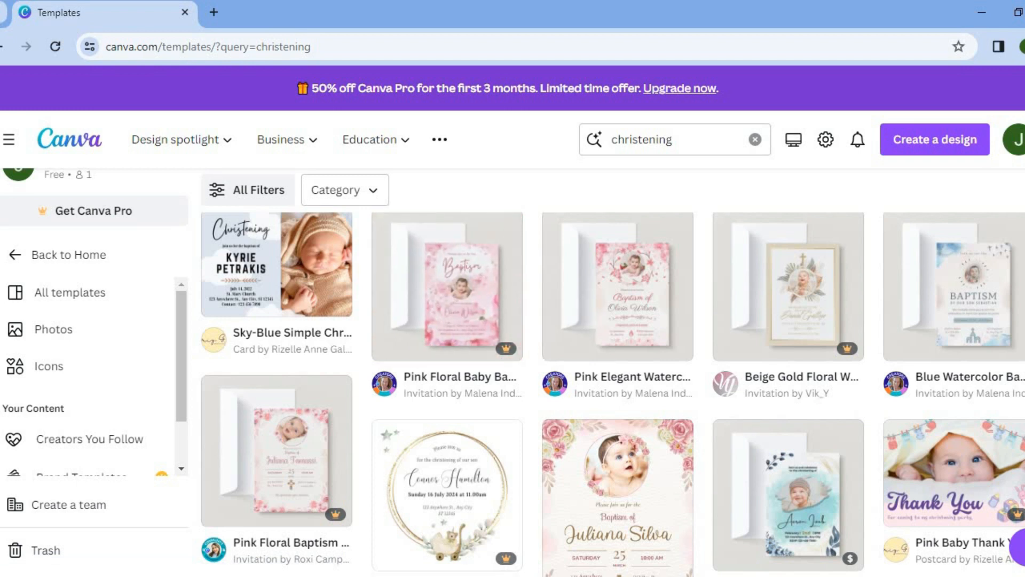
{"action": "scroll", "coordinate": [613, 394], "scroll_direction": "down", "scroll_amount": 1}
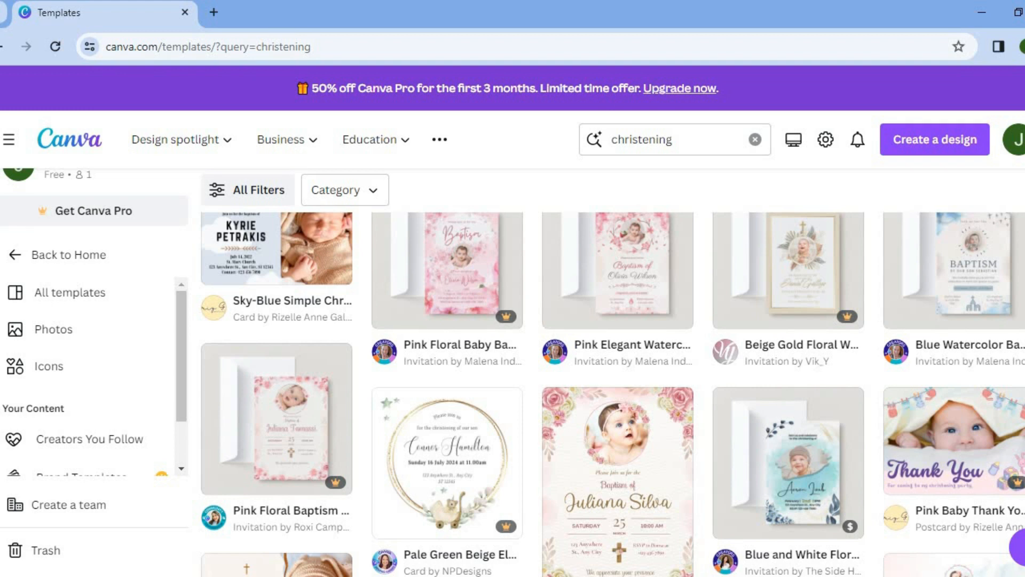
{"action": "scroll", "coordinate": [612, 394], "scroll_direction": "down", "scroll_amount": 3}
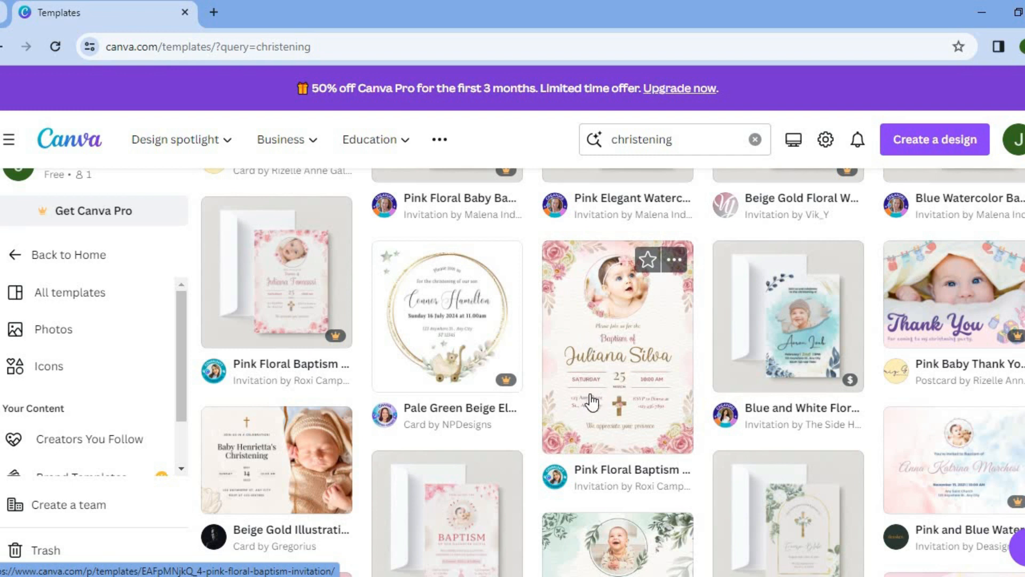
{"action": "scroll", "coordinate": [612, 371], "scroll_direction": "down", "scroll_amount": 6}
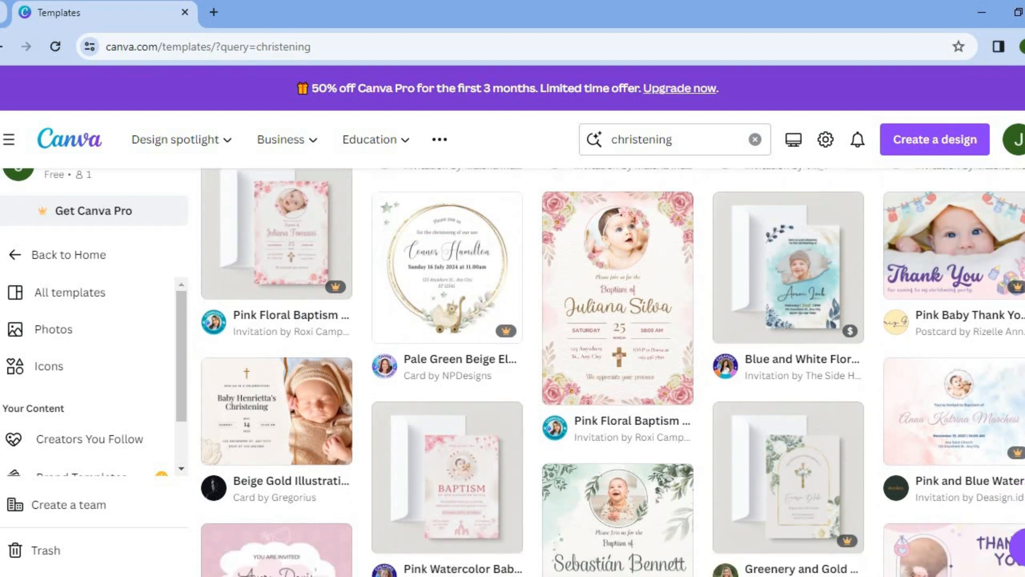
{"action": "scroll", "coordinate": [612, 371], "scroll_direction": "down", "scroll_amount": 3}
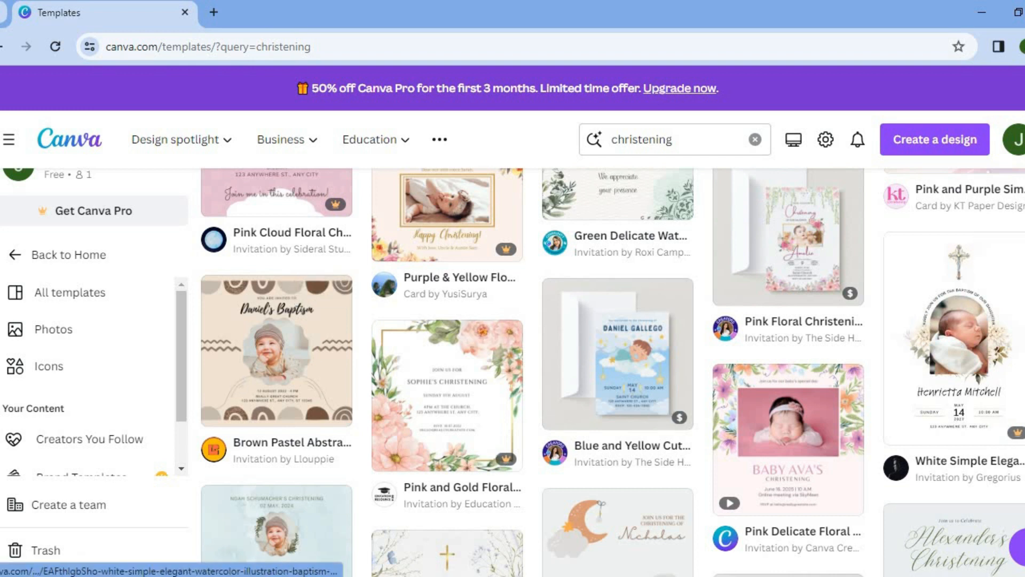
{"action": "scroll", "coordinate": [613, 371], "scroll_direction": "down", "scroll_amount": 5}
{"action": "scroll", "coordinate": [613, 372], "scroll_direction": "down", "scroll_amount": 1}
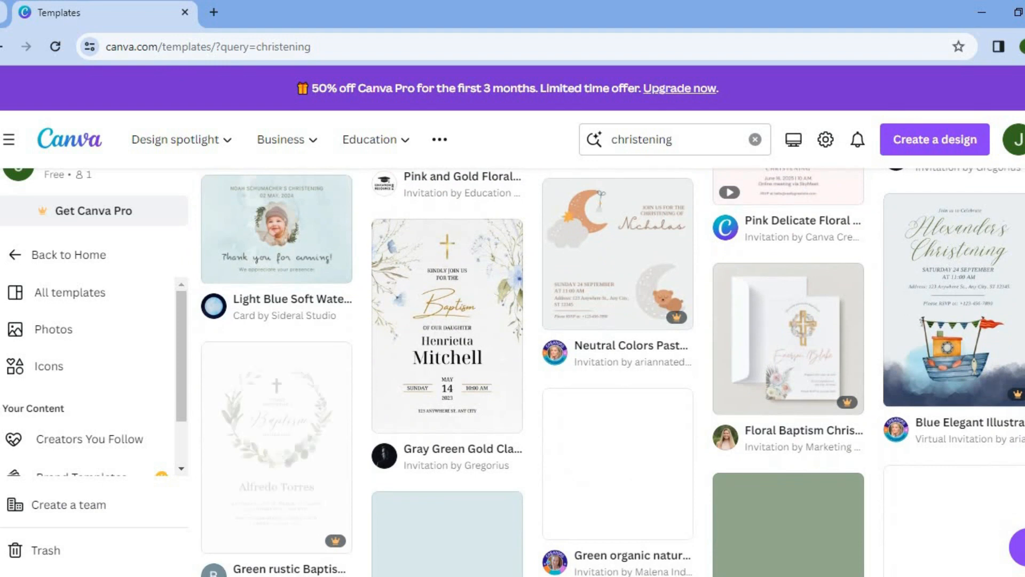
{"action": "scroll", "coordinate": [612, 372], "scroll_direction": "up", "scroll_amount": 10}
{"action": "scroll", "coordinate": [612, 394], "scroll_direction": "up", "scroll_amount": 4}
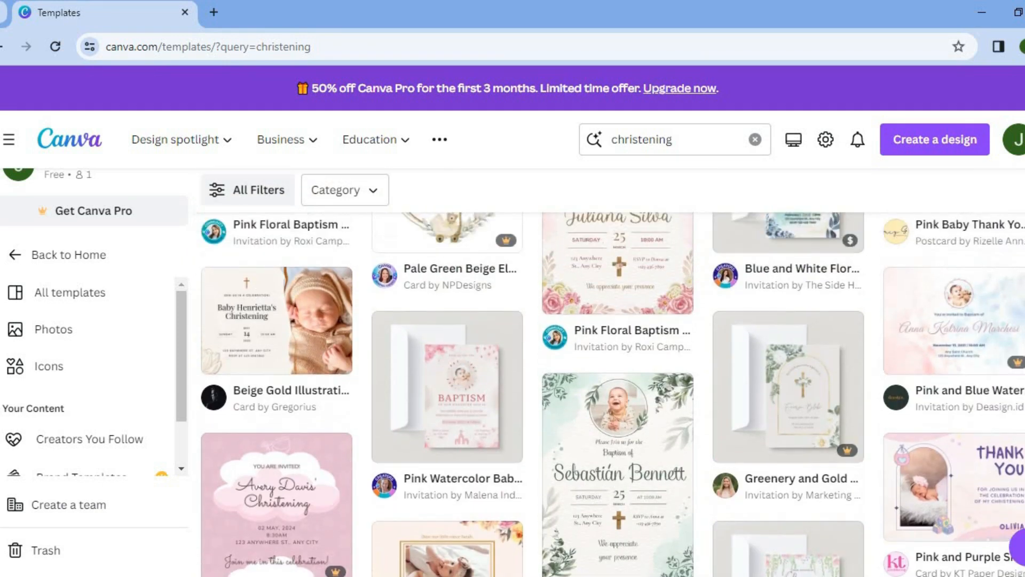
{"action": "scroll", "coordinate": [612, 394], "scroll_direction": "up", "scroll_amount": 4}
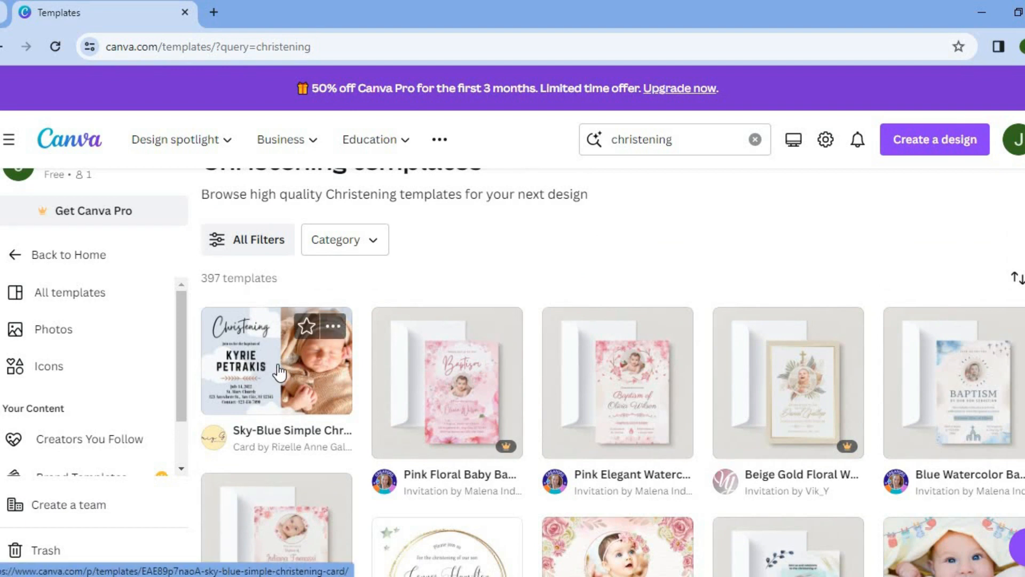
- Open the Sky-Blue Simple Christening Card template in the editor
{"action": "left_click", "coordinate": [279, 371]}
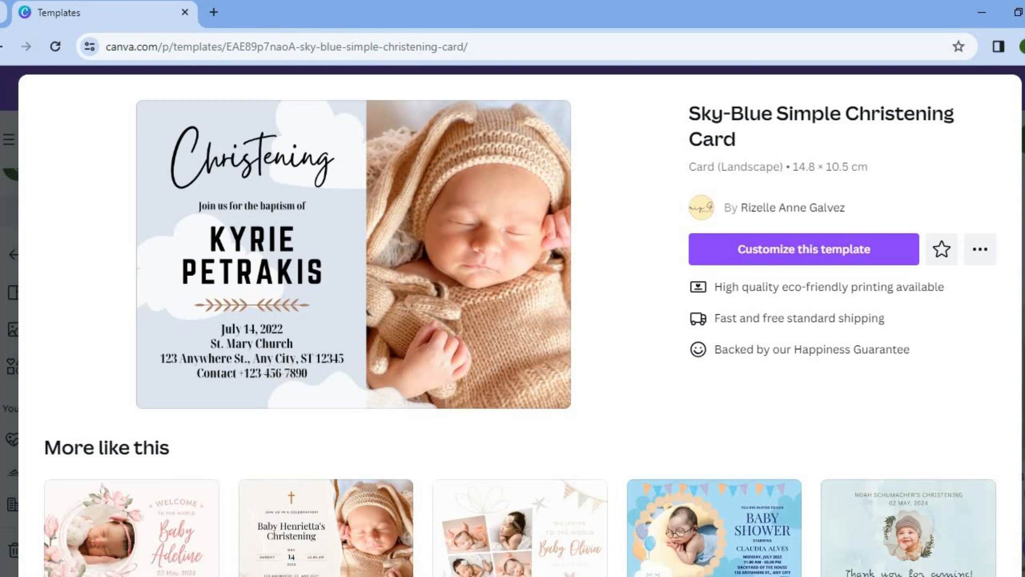
{"action": "scroll", "coordinate": [746, 197], "scroll_direction": "down", "scroll_amount": 3}
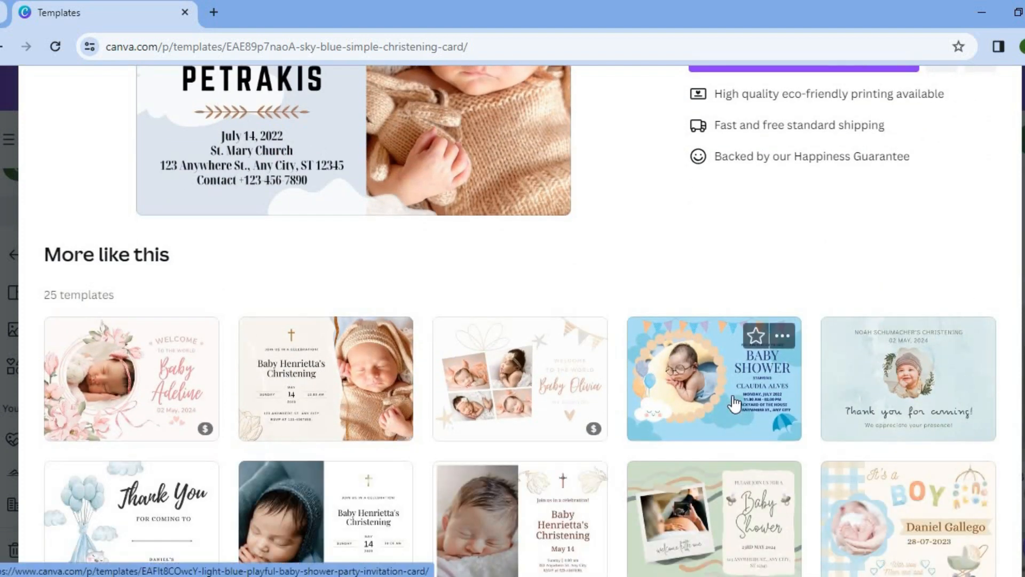
{"action": "scroll", "coordinate": [784, 259], "scroll_direction": "up", "scroll_amount": 3}
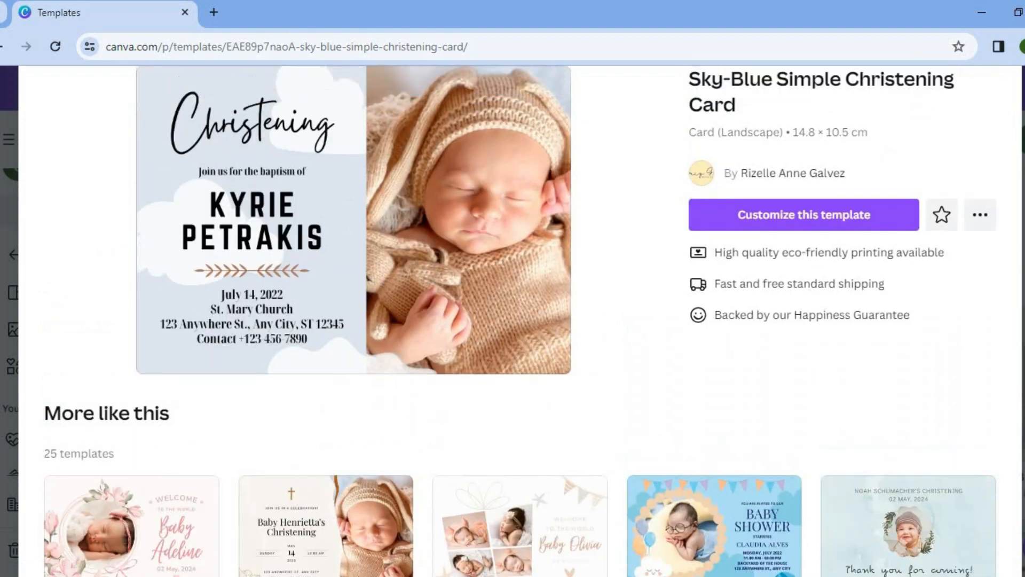
{"action": "left_click", "coordinate": [784, 220]}
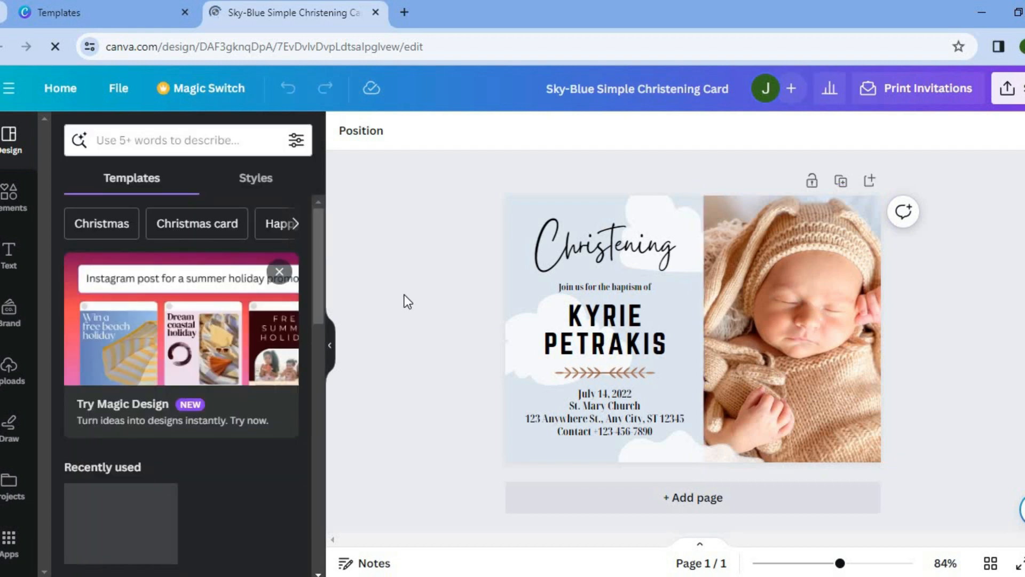
- Show the previously uploaded images, then dismiss the file-upload dialog without adding a file
{"action": "left_click", "coordinate": [9, 369]}
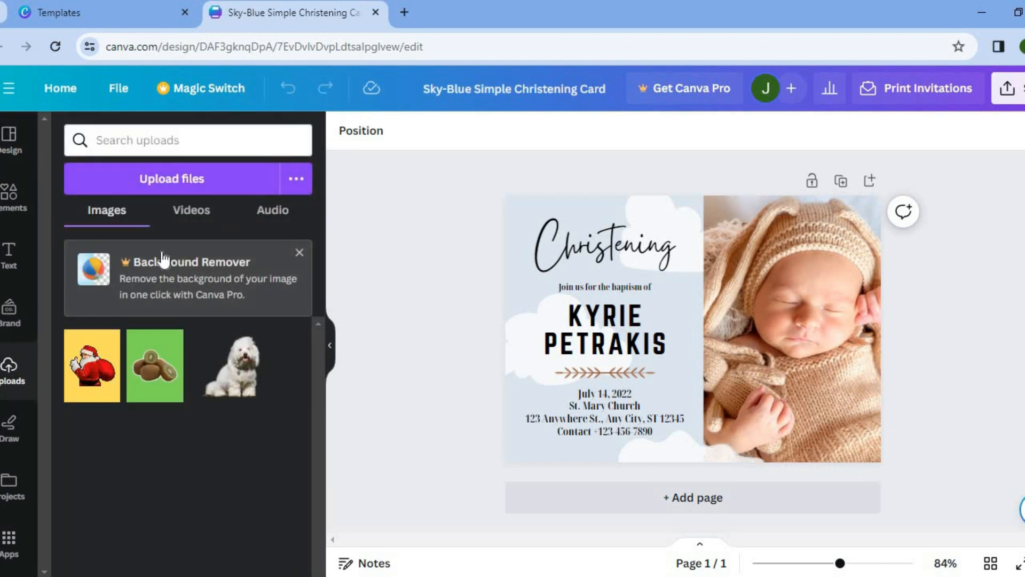
{"action": "left_click", "coordinate": [163, 183]}
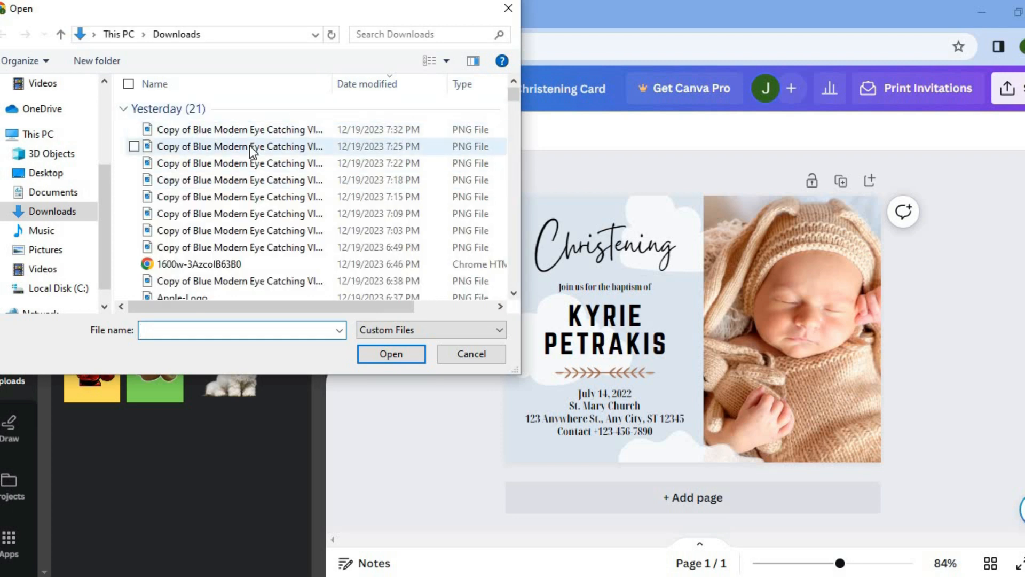
{"action": "left_click", "coordinate": [504, 9]}
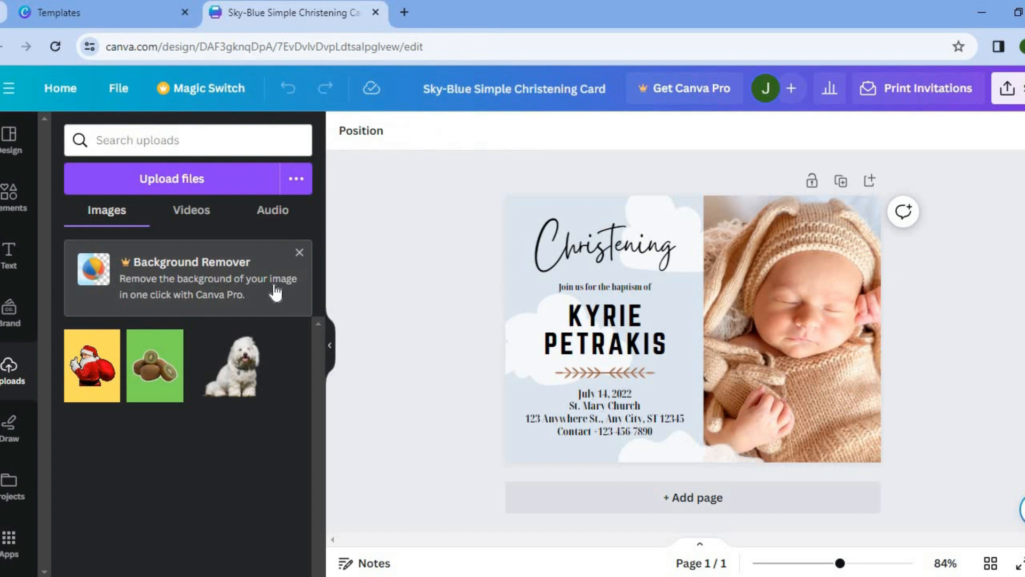
- Search Elements for 'baby boy' and show all photo results
{"action": "left_click", "coordinate": [11, 201]}
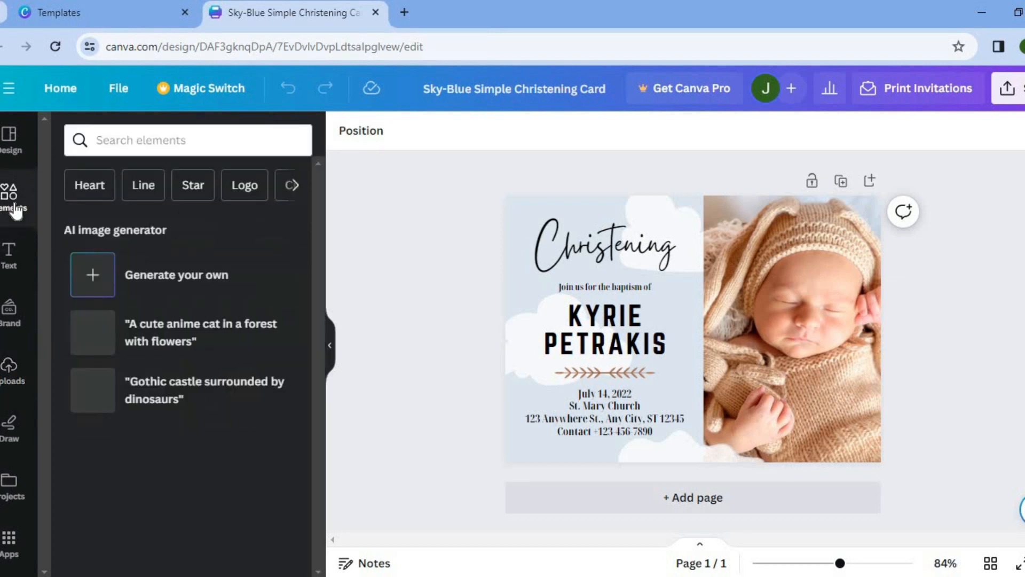
{"action": "left_click", "coordinate": [141, 138]}
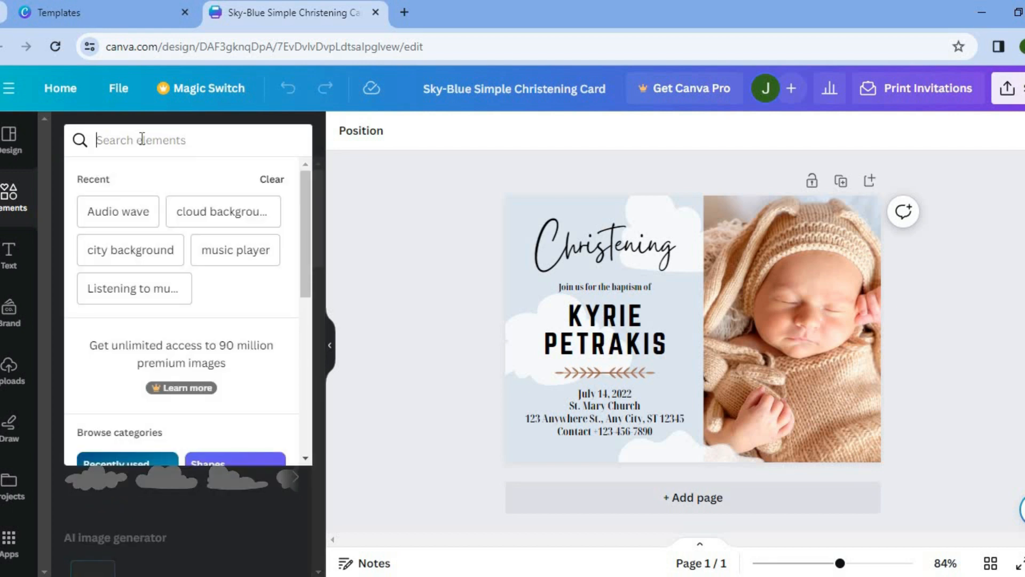
{"action": "type", "text": "baby"}
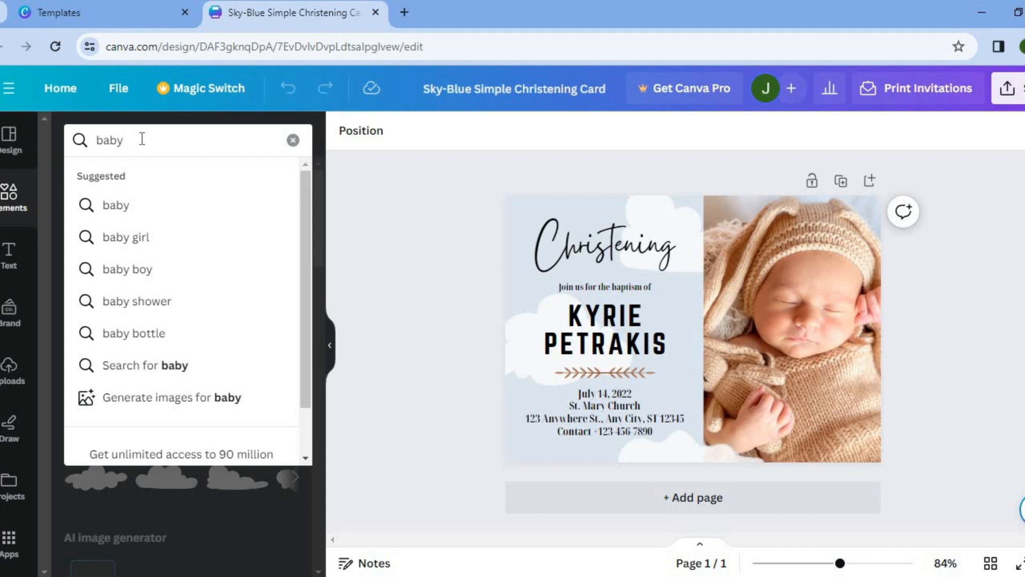
{"action": "left_click", "coordinate": [137, 273]}
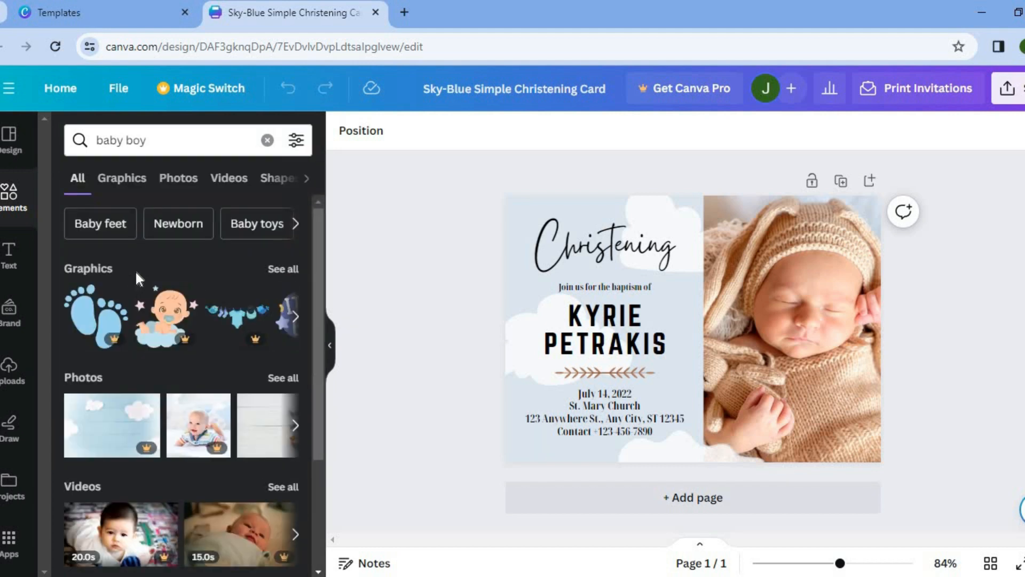
{"action": "left_click", "coordinate": [283, 378]}
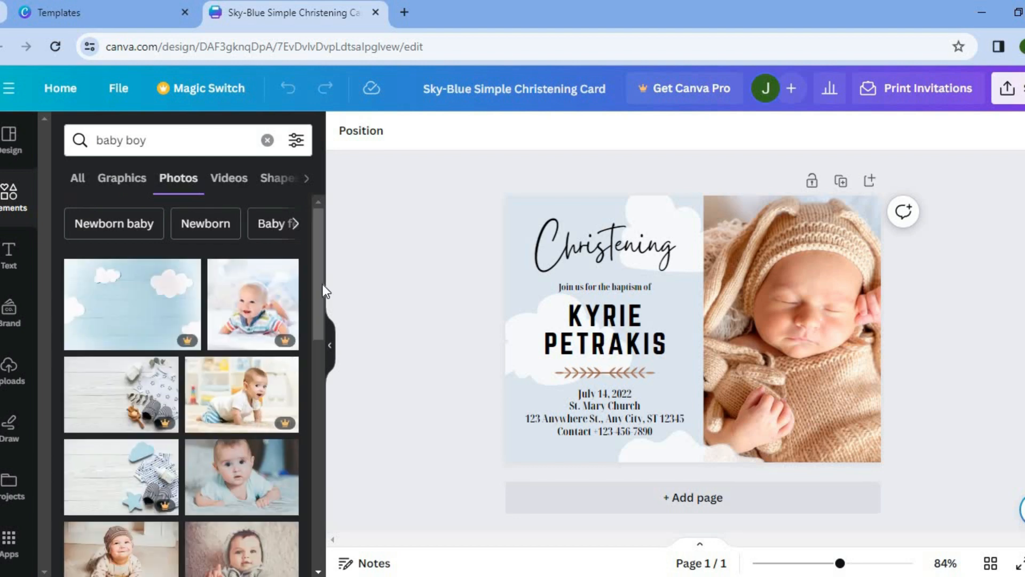
- Replace the sleeping newborn with a baby photo and shift it right within the frame
{"action": "left_click_drag", "start_coordinate": [322, 285], "coordinate": [316, 325]}
{"action": "mouse_move", "coordinate": [243, 355]}
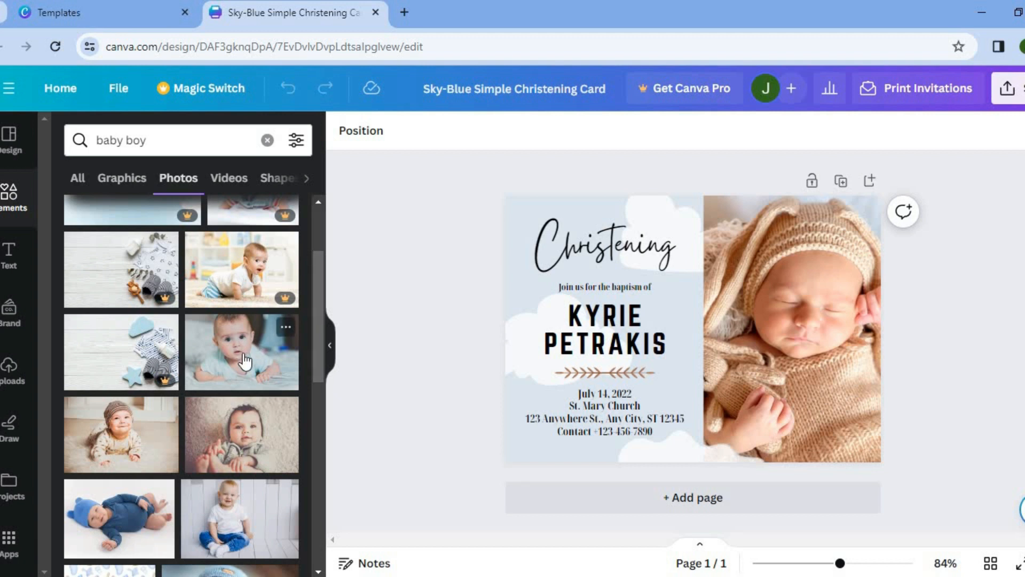
{"action": "left_click_drag", "start_coordinate": [244, 362], "coordinate": [732, 290]}
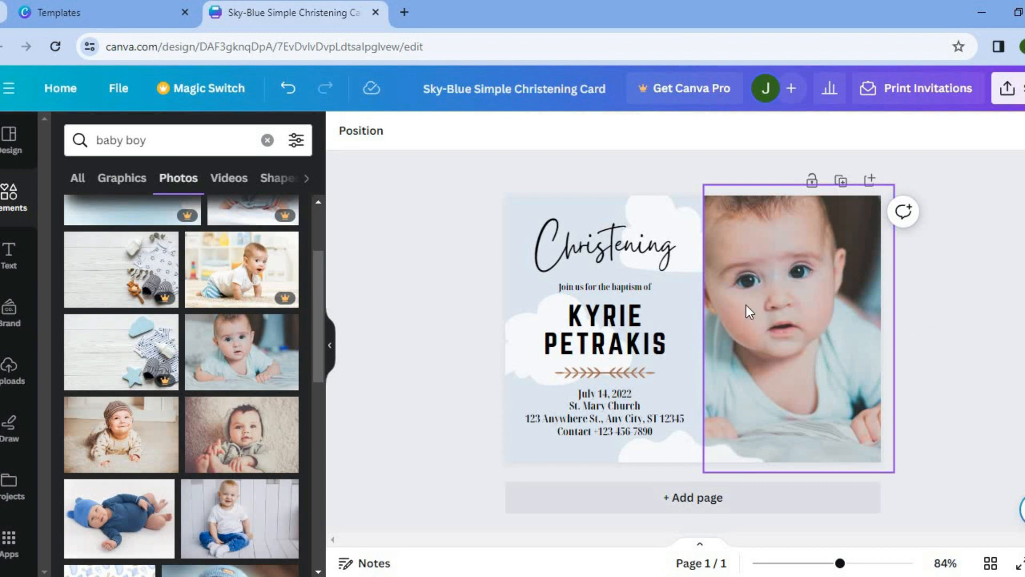
{"action": "double_click", "coordinate": [785, 299]}
{"action": "left_click_drag", "start_coordinate": [786, 327], "coordinate": [805, 395]}
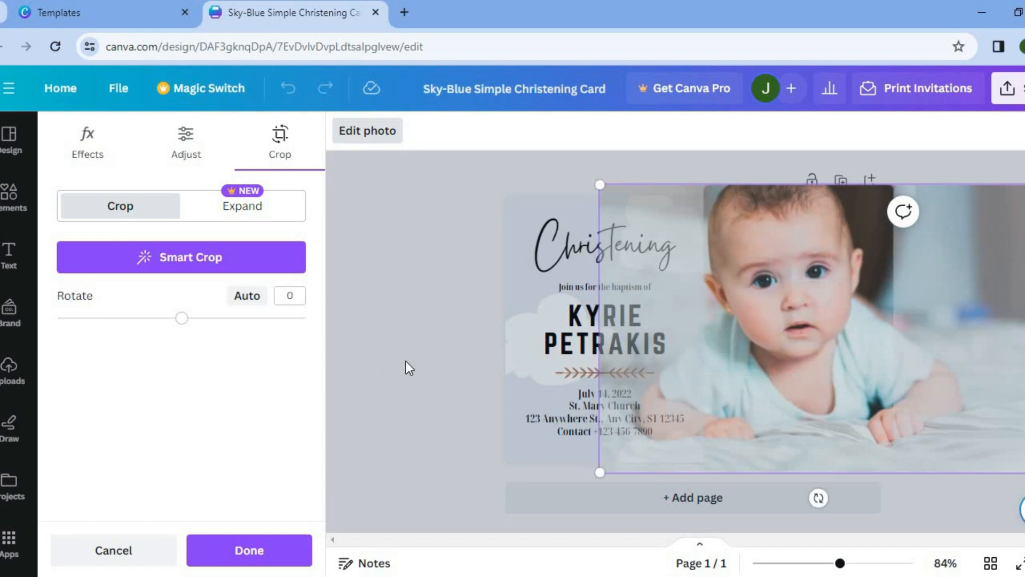
{"action": "left_click", "coordinate": [406, 361]}
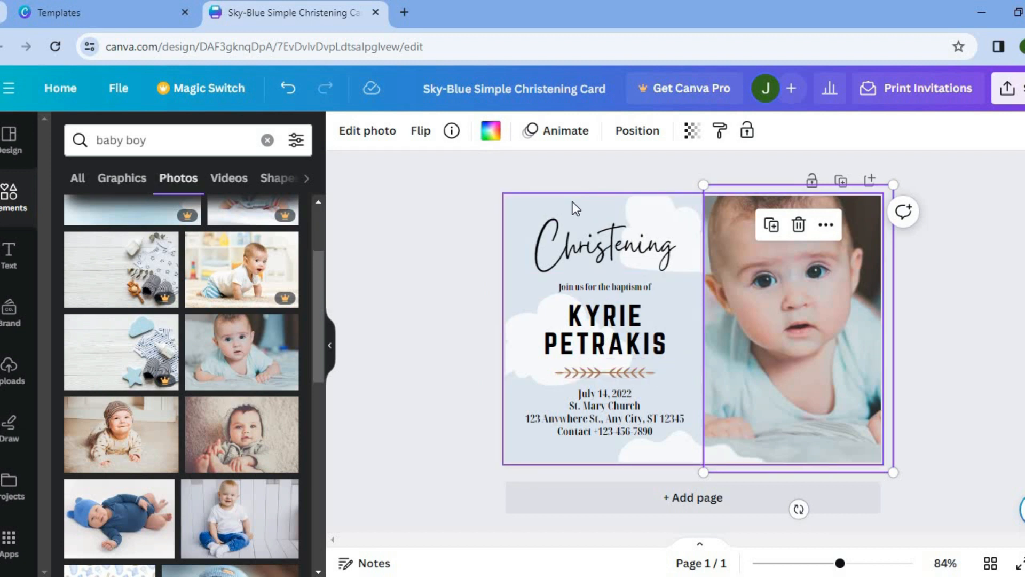
- Change the card background from pale blue to turquoise from Default colours
{"action": "left_click", "coordinate": [536, 200]}
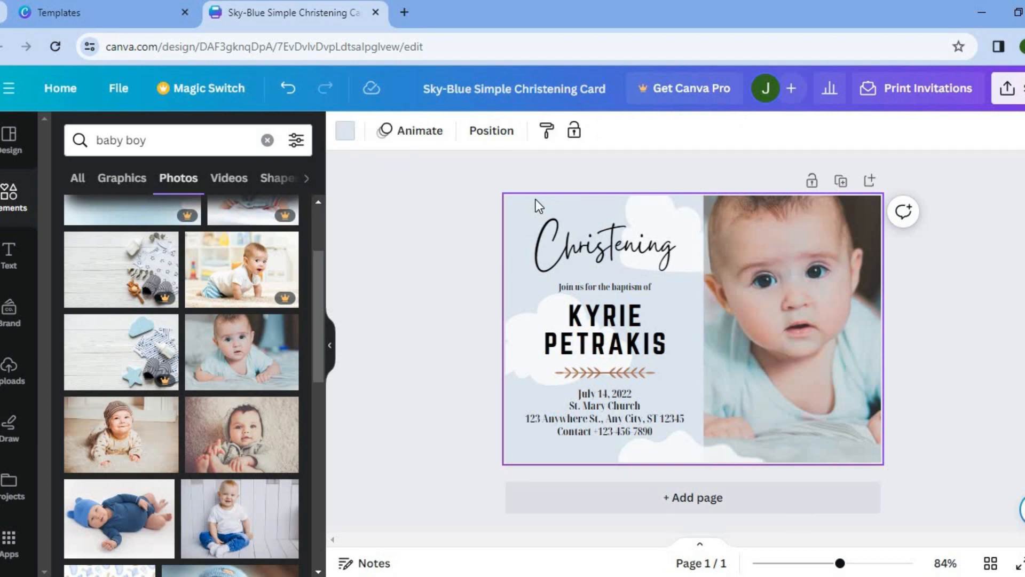
{"action": "left_click", "coordinate": [345, 137]}
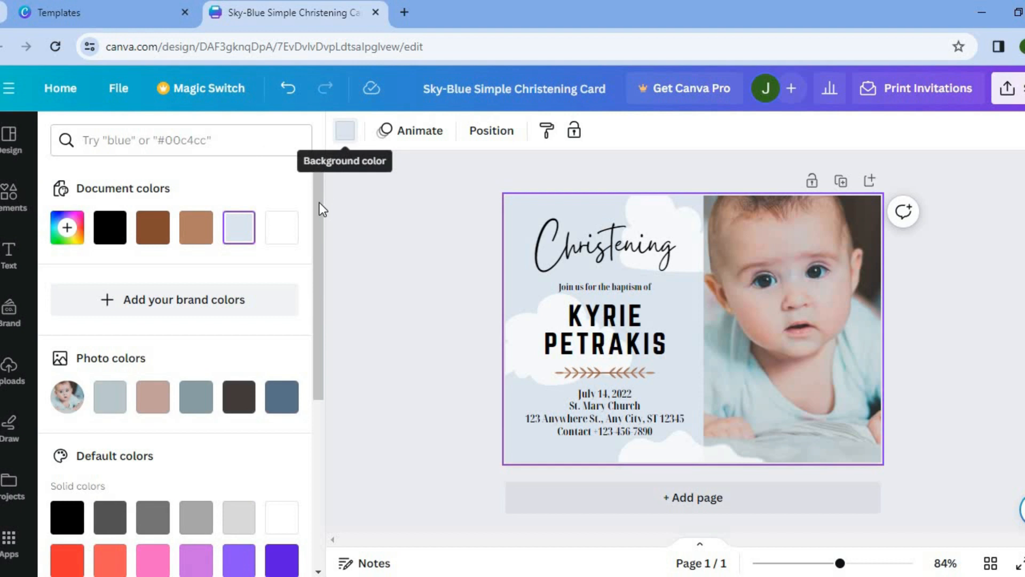
{"action": "left_click_drag", "start_coordinate": [320, 203], "coordinate": [318, 338]}
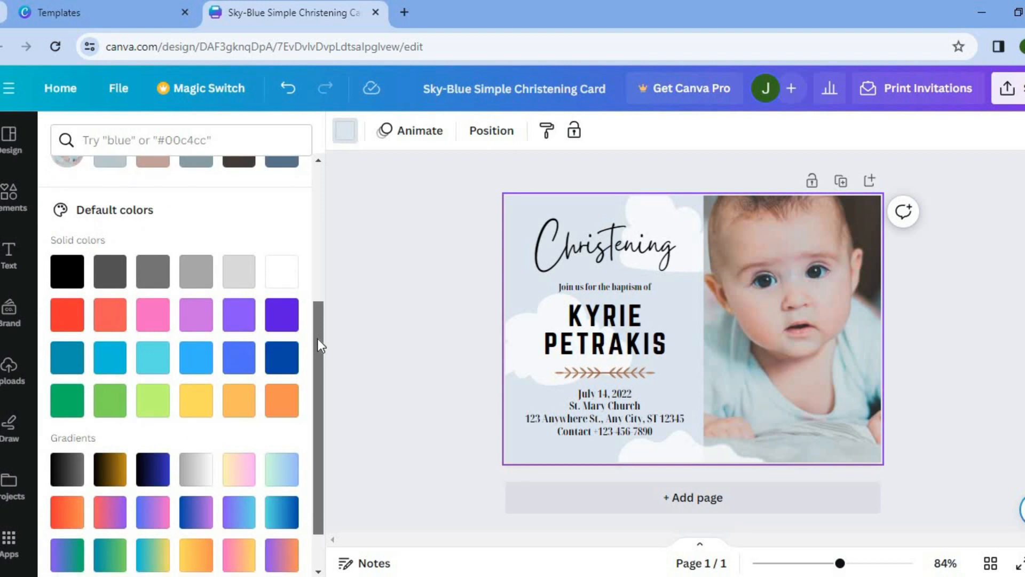
{"action": "left_click", "coordinate": [147, 364]}
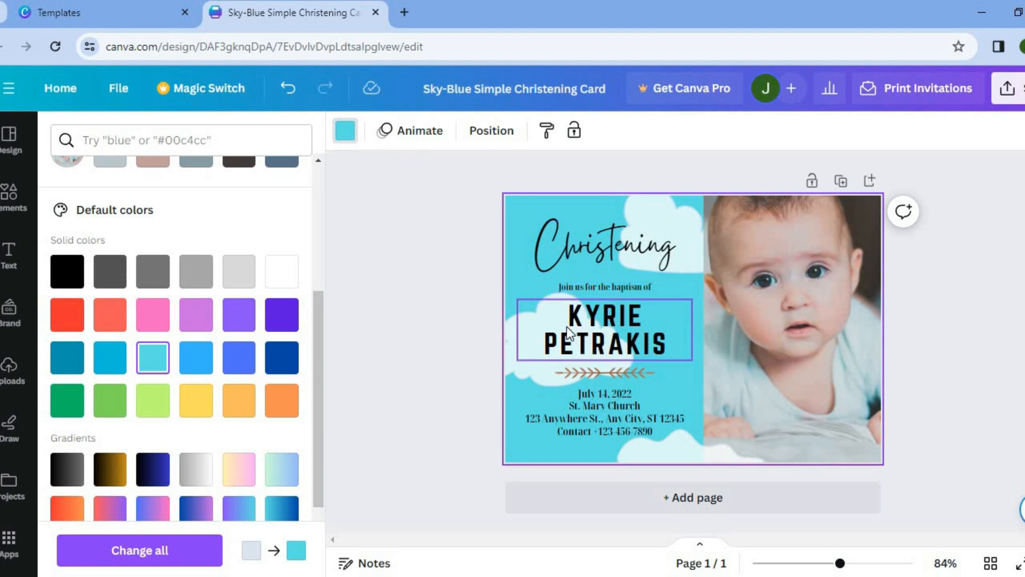
{"action": "left_click", "coordinate": [615, 341]}
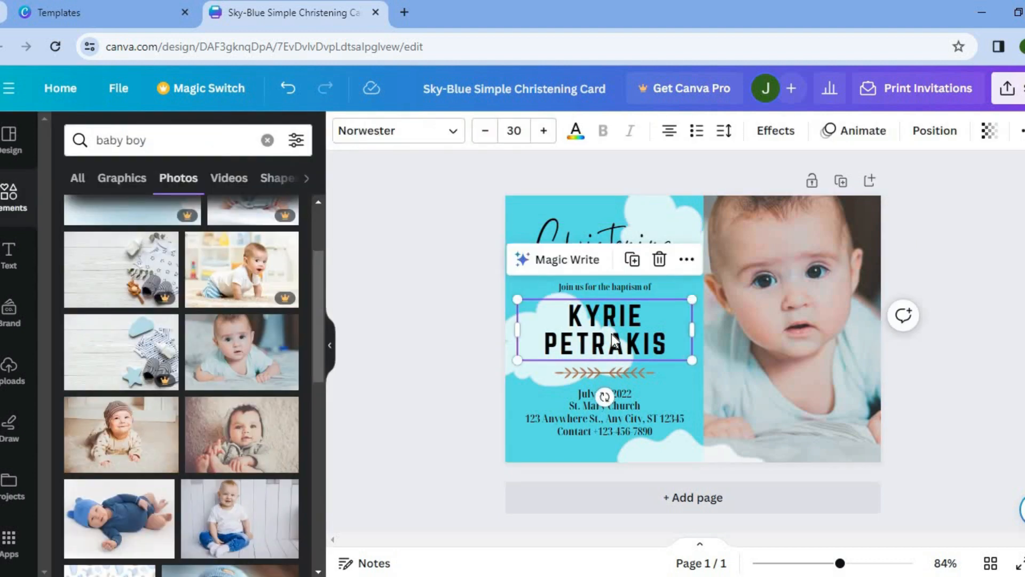
- Replace the name KYRIE PETRAKIS with JASON and VALERIE on two lines
{"action": "double_click", "coordinate": [647, 335]}
{"action": "left_click_drag", "start_coordinate": [675, 343], "coordinate": [567, 312]}
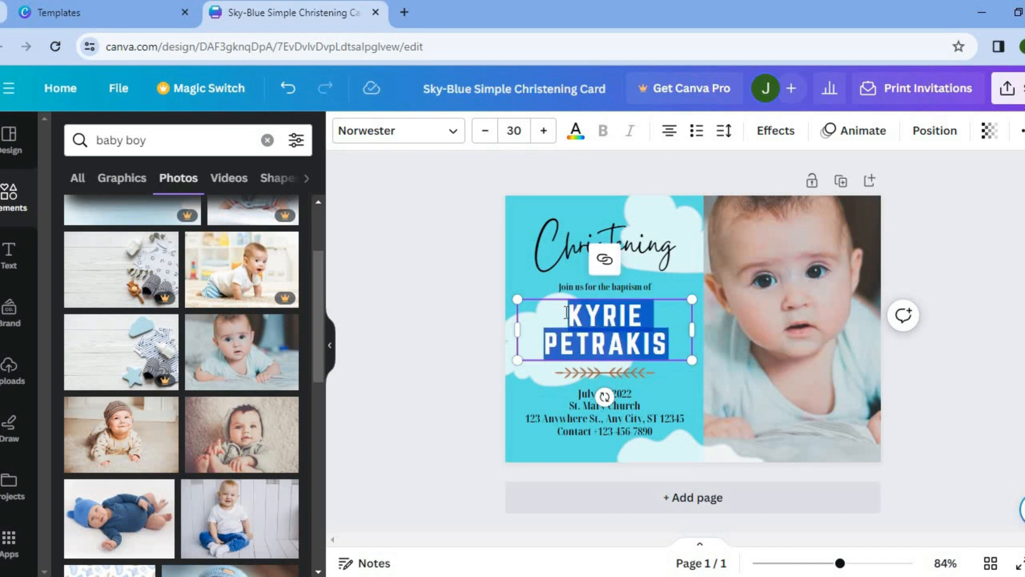
{"action": "type", "text": "JAS"}
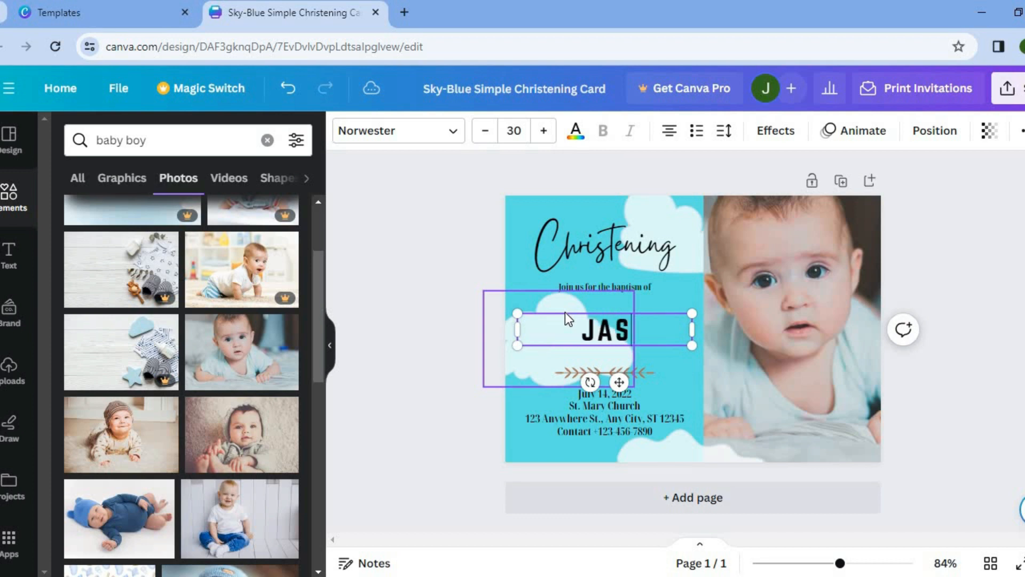
{"action": "type", "text": "ON"}
{"action": "key", "text": "Return"}
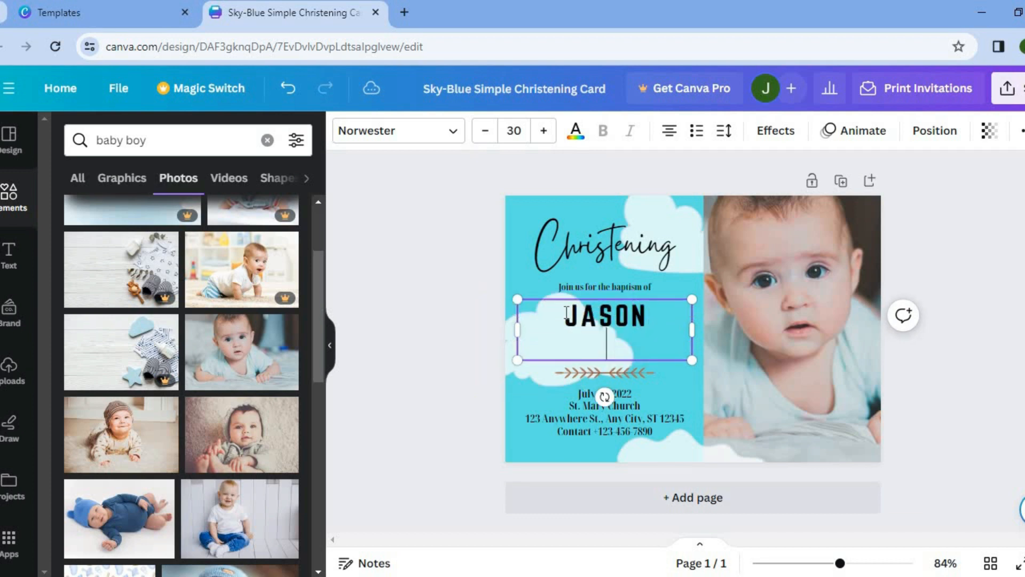
{"action": "type", "text": "VAL"}
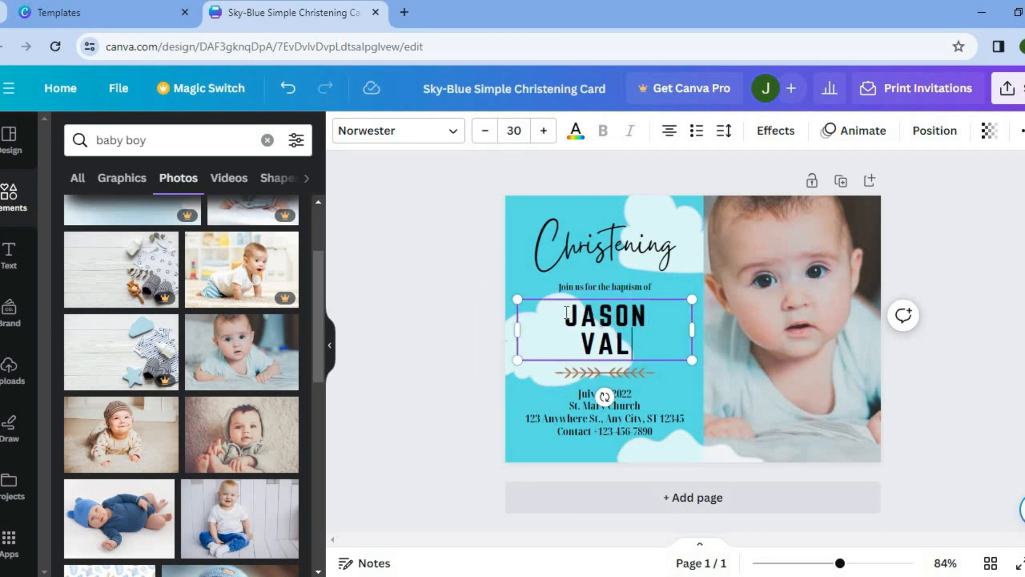
{"action": "type", "text": "ERIE"}
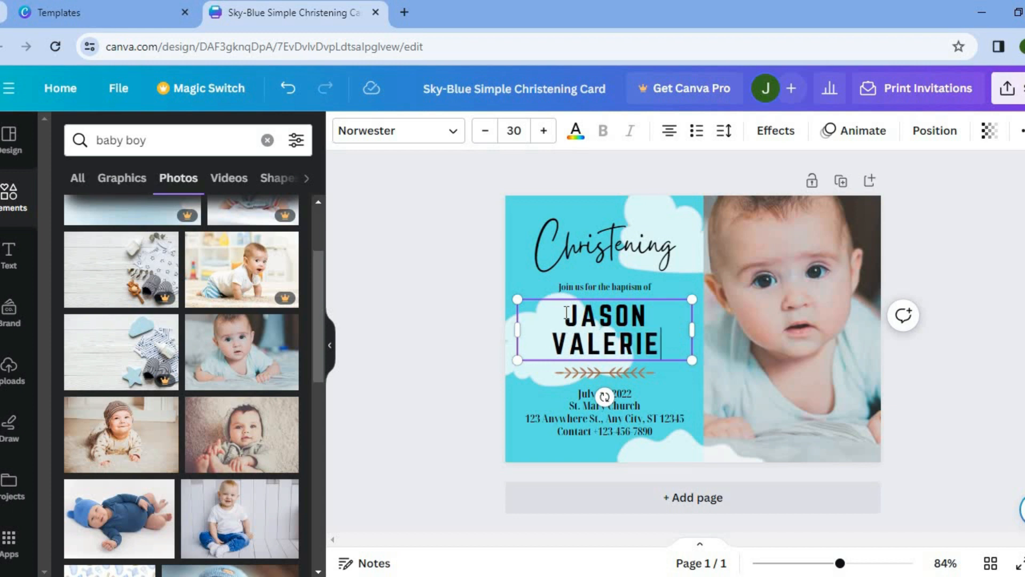
- Change the year's last digit to 4 so the date reads 2024
{"action": "left_click", "coordinate": [636, 411]}
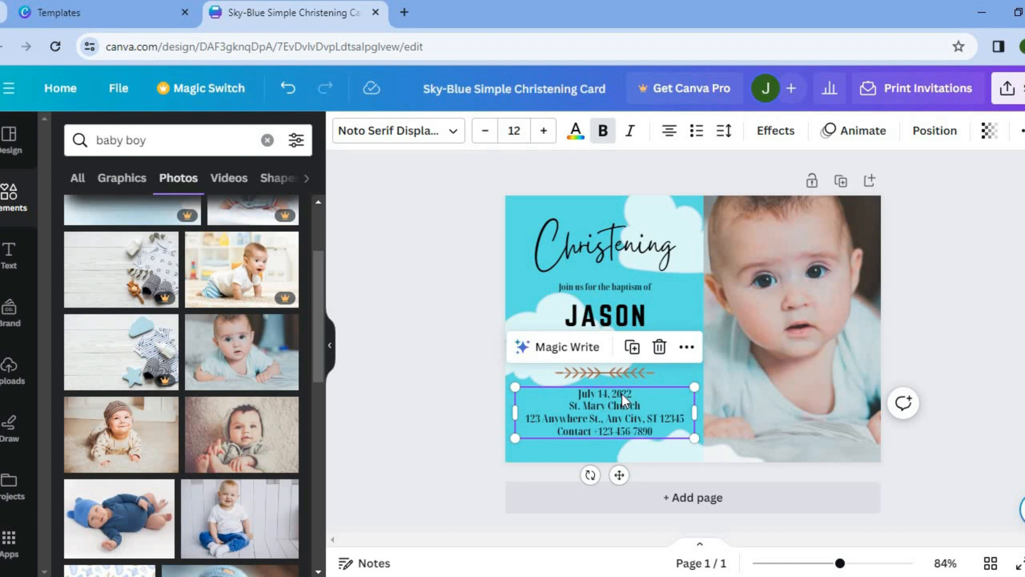
{"action": "triple_click", "coordinate": [636, 393]}
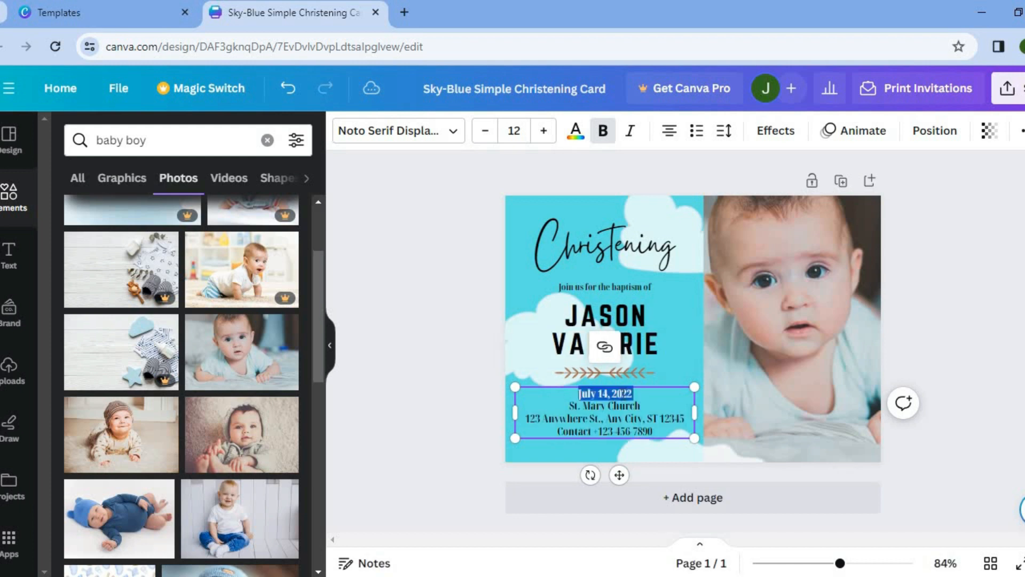
{"action": "left_click", "coordinate": [636, 396]}
{"action": "left_click_drag", "start_coordinate": [634, 396], "coordinate": [626, 397]}
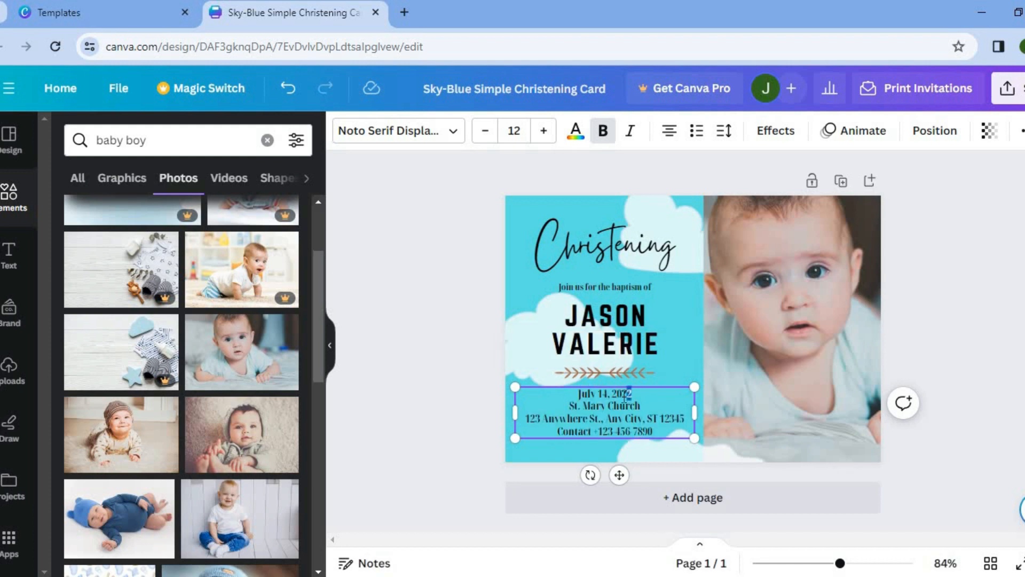
{"action": "type", "text": "4"}
{"action": "left_click", "coordinate": [966, 307]}
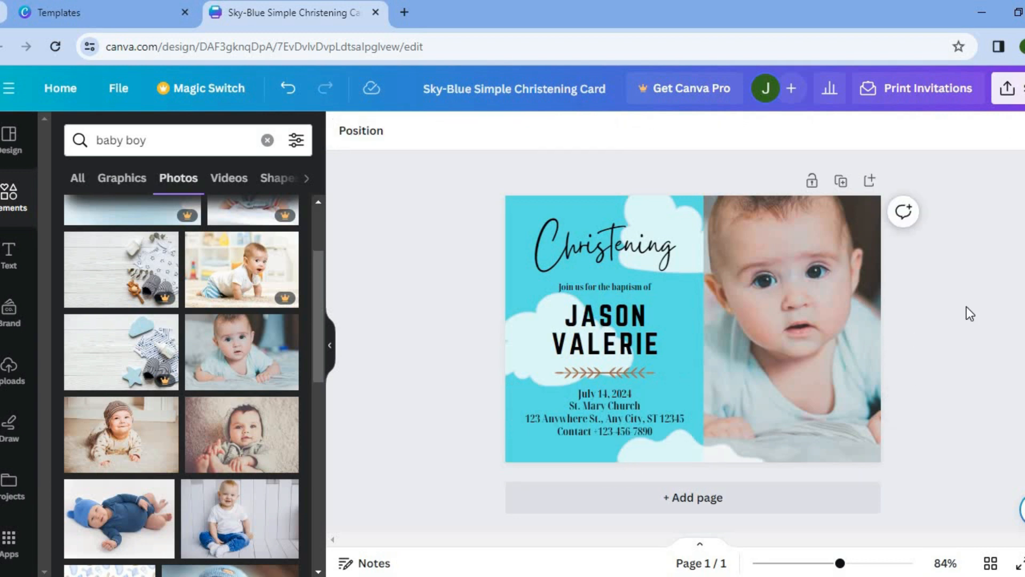
- Download the card as a 1,748 × 1,240 px PNG
{"action": "left_click", "coordinate": [1007, 90]}
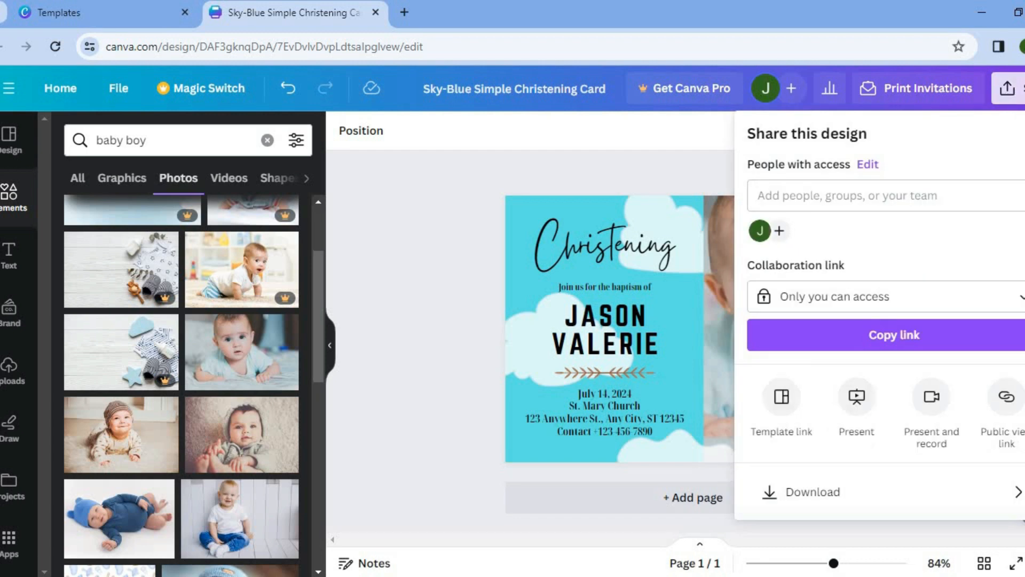
{"action": "scroll", "coordinate": [880, 315], "scroll_direction": "down", "scroll_amount": 2}
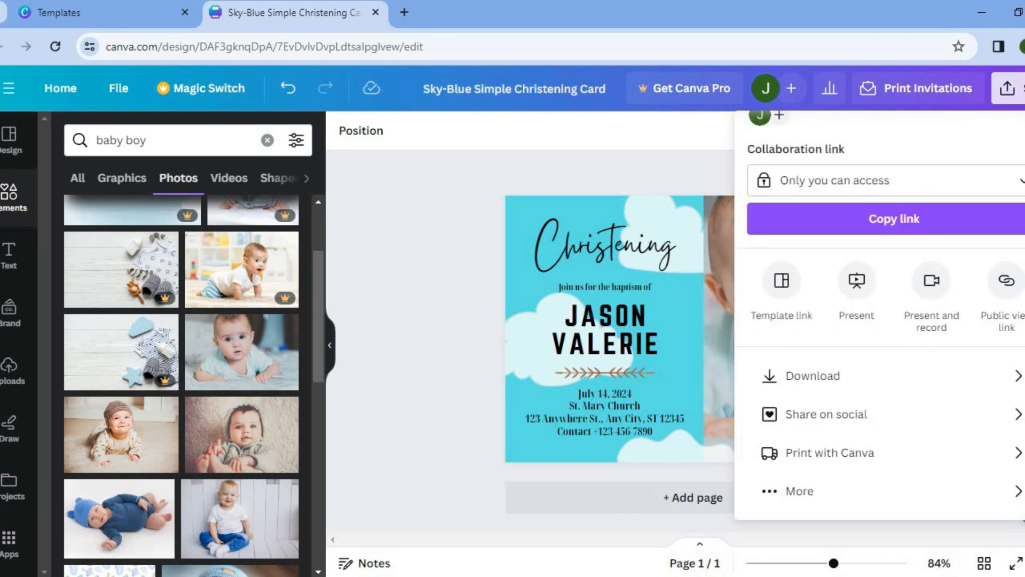
{"action": "left_click", "coordinate": [865, 380]}
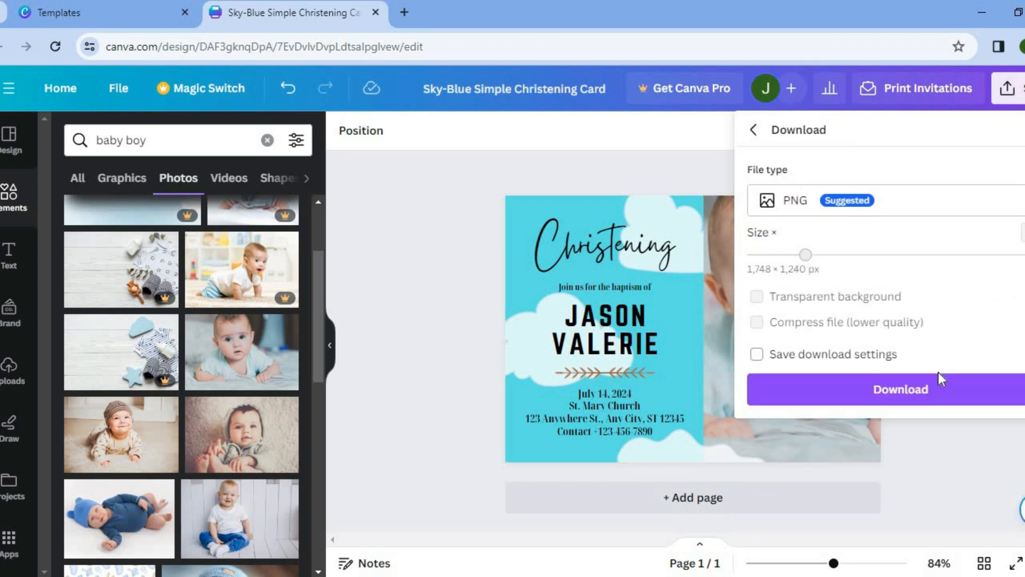
{"action": "left_click", "coordinate": [882, 396]}
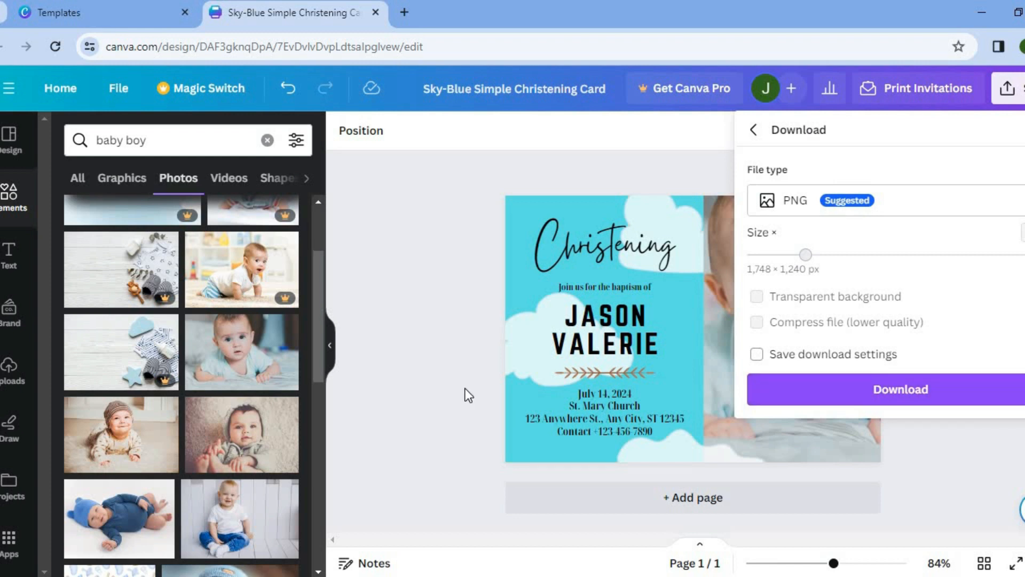